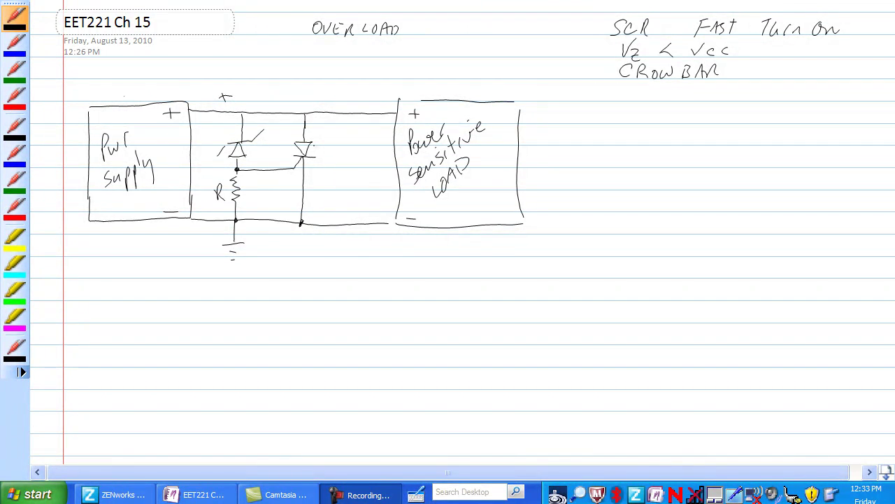
# Write SCR beside the thyristor and draw downward arrows above the power supply and sensitive load.
pyautogui.moveTo(321, 143); pyautogui.dragTo(324, 152)
pyautogui.moveTo(328, 152); pyautogui.dragTo(333, 151)
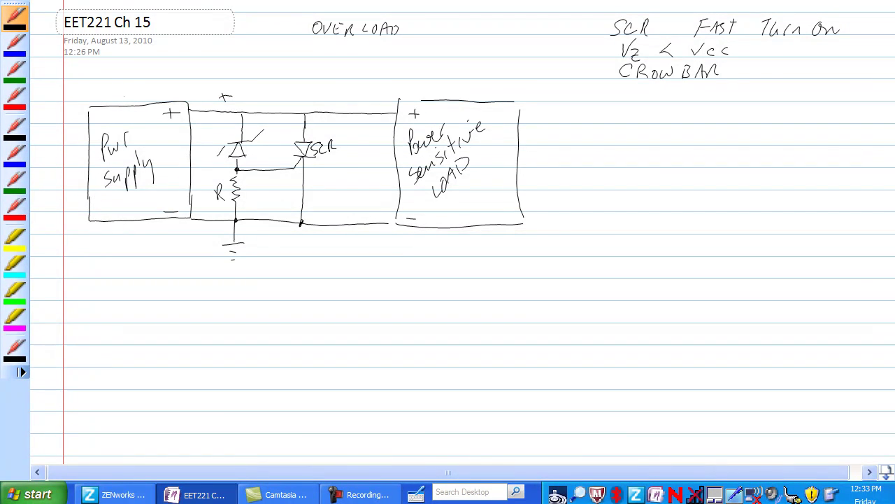
pyautogui.moveTo(131, 84)
pyautogui.mouseDown()
pyautogui.moveTo(132, 101)
pyautogui.moveTo(136, 92)
pyautogui.mouseUp()
pyautogui.moveTo(468, 81)
pyautogui.mouseDown()
pyautogui.moveTo(469, 99)
pyautogui.moveTo(476, 89)
pyautogui.mouseUp()
# Add the zener breakdown slash, change the note to Vz > Vcc, and label supply 12 and zener 13V.
pyautogui.moveTo(264, 129); pyautogui.dragTo(214, 158)
pyautogui.moveTo(657, 42)
pyautogui.mouseDown()
pyautogui.moveTo(658, 59)
pyautogui.moveTo(668, 51)
pyautogui.mouseUp()
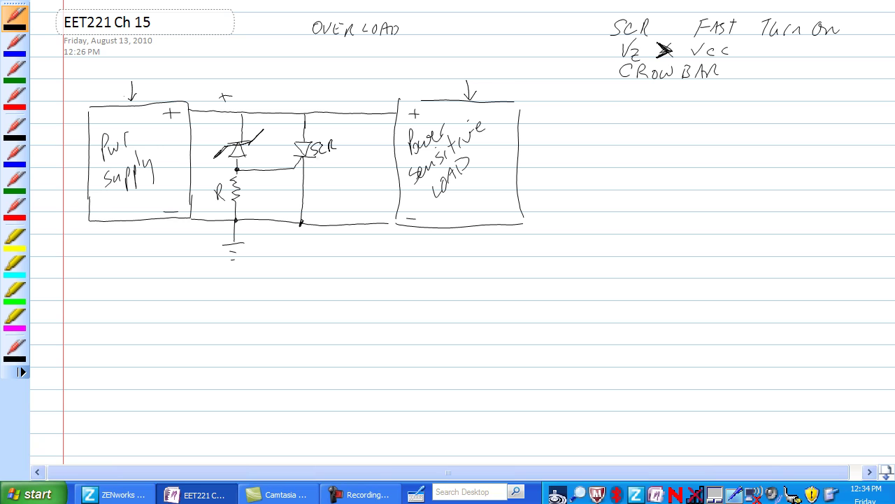
pyautogui.moveTo(165, 138); pyautogui.dragTo(163, 145)
pyautogui.moveTo(167, 141); pyautogui.dragTo(177, 144)
pyautogui.moveTo(219, 130); pyautogui.dragTo(218, 141)
pyautogui.moveTo(227, 128); pyautogui.dragTo(227, 133)
# Draw the current arrow down through R, write 0V for R, and begin VG = 0V.
pyautogui.moveTo(244, 156)
pyautogui.mouseDown()
pyautogui.moveTo(245, 213)
pyautogui.moveTo(254, 202)
pyautogui.mouseUp()
pyautogui.moveTo(99, 270)
pyautogui.mouseDown()
pyautogui.moveTo(109, 278)
pyautogui.moveTo(115, 267)
pyautogui.moveTo(128, 281)
pyautogui.mouseUp()
pyautogui.moveTo(125, 275); pyautogui.dragTo(138, 276)
pyautogui.moveTo(139, 274); pyautogui.dragTo(177, 279)
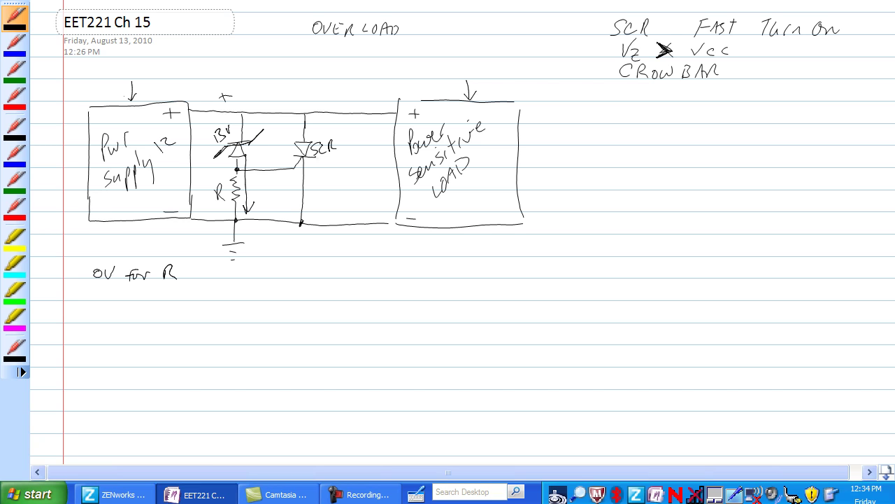
pyautogui.moveTo(90, 288)
pyautogui.mouseDown()
pyautogui.moveTo(98, 287)
pyautogui.moveTo(101, 301)
pyautogui.moveTo(143, 291)
pyautogui.mouseUp()
# Sketch the overvoltage spike above the supply labelled 13v and enlarge the resistor arrowhead.
pyautogui.moveTo(158, 73)
pyautogui.mouseDown()
pyautogui.moveTo(221, 42)
pyautogui.moveTo(276, 72)
pyautogui.mouseUp()
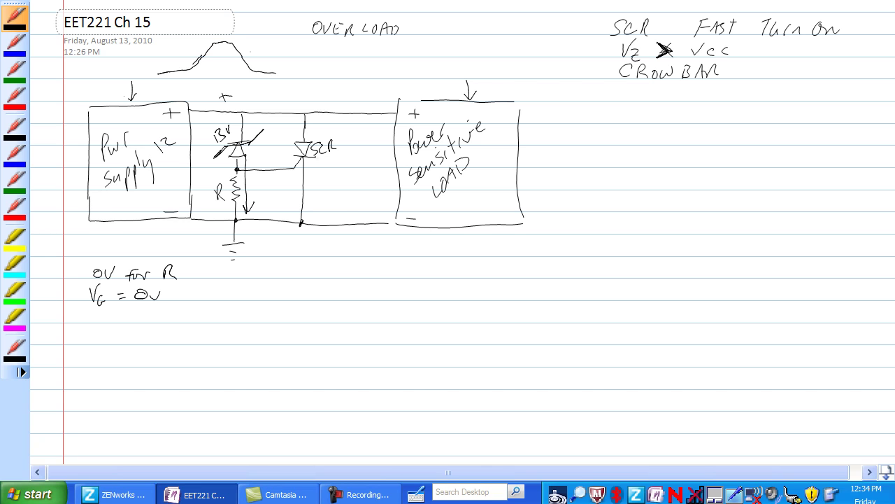
pyautogui.moveTo(248, 45)
pyautogui.mouseDown()
pyautogui.moveTo(247, 58)
pyautogui.moveTo(250, 49)
pyautogui.moveTo(265, 56)
pyautogui.mouseUp()
pyautogui.moveTo(273, 45); pyautogui.dragTo(279, 45)
pyautogui.moveTo(241, 198); pyautogui.dragTo(259, 200)
# Write VR > 0, VG > 0 and VG > Fire SCR, and trace the shorting current loop through the SCR.
pyautogui.moveTo(238, 284)
pyautogui.mouseDown()
pyautogui.moveTo(250, 281)
pyautogui.moveTo(249, 305)
pyautogui.moveTo(291, 285)
pyautogui.mouseUp()
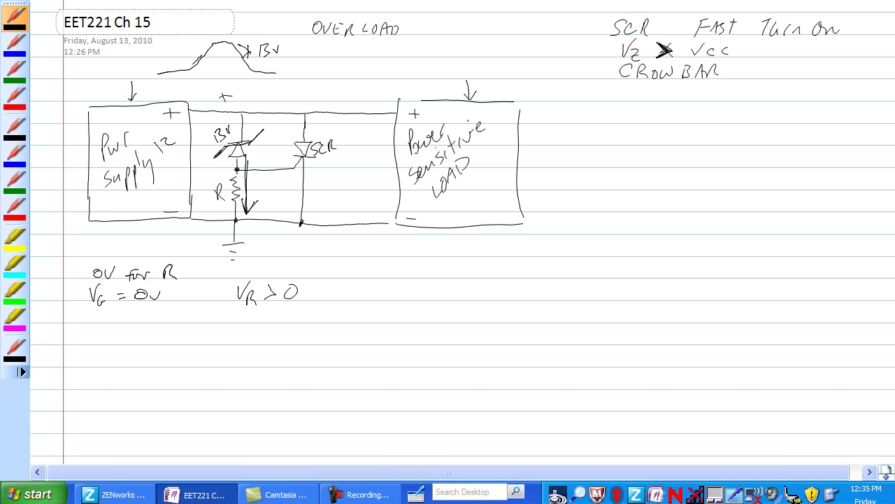
pyautogui.moveTo(266, 196)
pyautogui.mouseDown()
pyautogui.moveTo(266, 168)
pyautogui.moveTo(271, 180)
pyautogui.mouseUp()
pyautogui.moveTo(239, 308)
pyautogui.mouseDown()
pyautogui.moveTo(248, 305)
pyautogui.moveTo(251, 326)
pyautogui.moveTo(287, 314)
pyautogui.mouseUp()
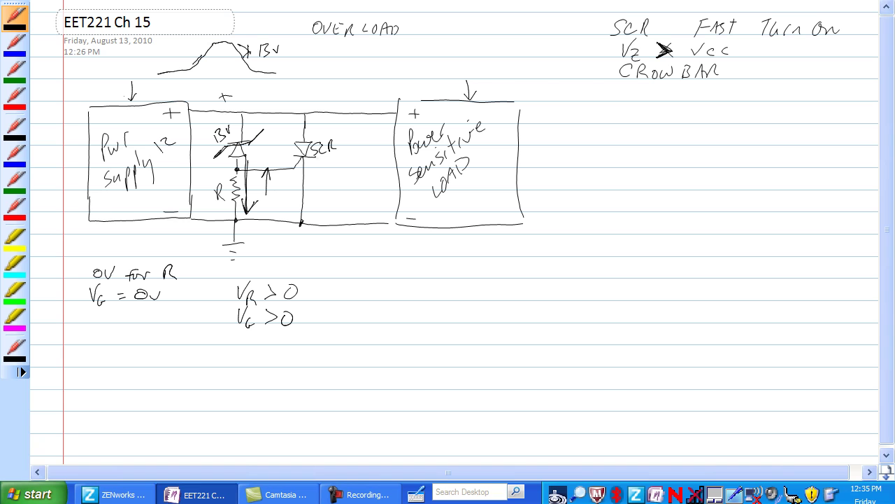
pyautogui.moveTo(236, 333)
pyautogui.mouseDown()
pyautogui.moveTo(243, 348)
pyautogui.moveTo(248, 332)
pyautogui.moveTo(254, 350)
pyautogui.moveTo(351, 343)
pyautogui.mouseUp()
pyautogui.moveTo(358, 333); pyautogui.dragTo(367, 341)
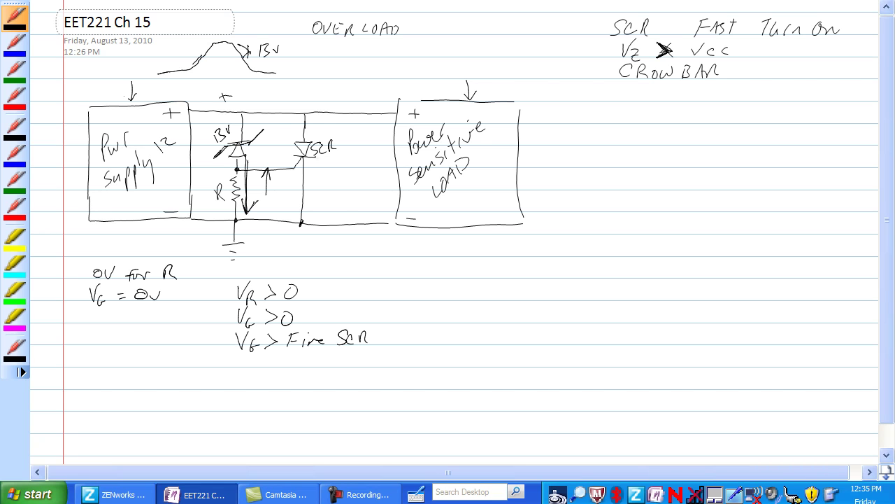
pyautogui.moveTo(274, 126)
pyautogui.mouseDown()
pyautogui.moveTo(334, 141)
pyautogui.moveTo(329, 210)
pyautogui.moveTo(295, 225)
pyautogui.mouseUp()
# Draw a small wave stroke on the top supply wire beside the + sign.
pyautogui.moveTo(221, 115); pyautogui.dragTo(197, 106)
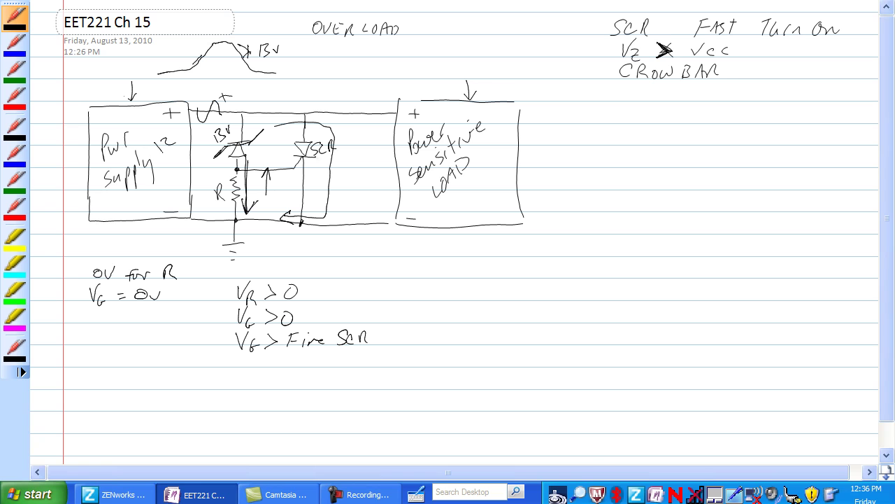
pyautogui.click(360, 495)
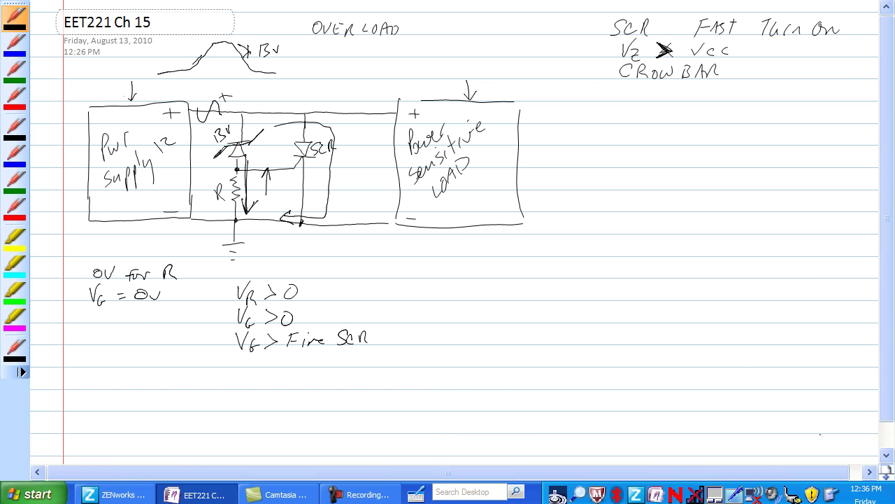